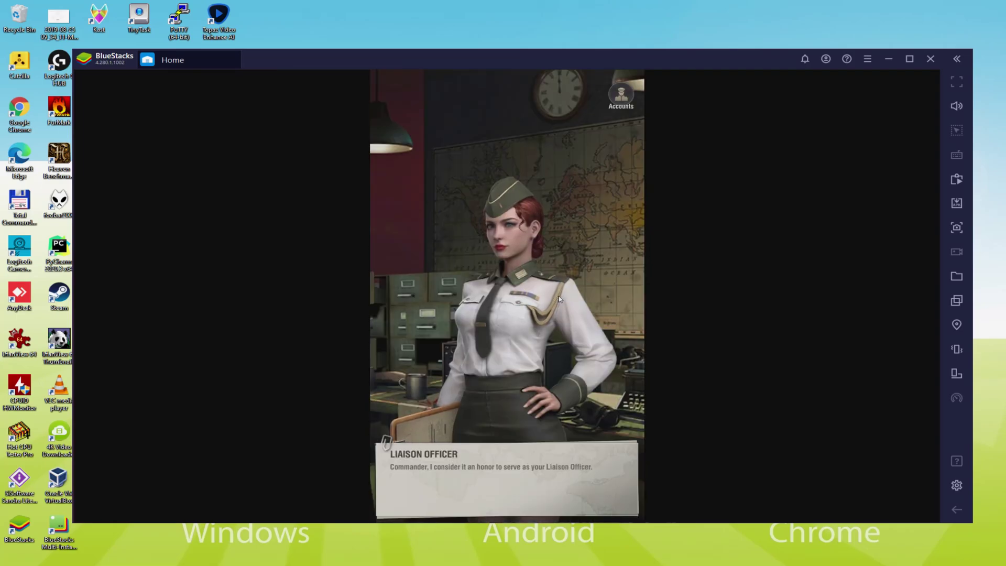
- Advance the Liaison Officer dialogue and dismiss the new officer card to start the prologue
click(548, 314)
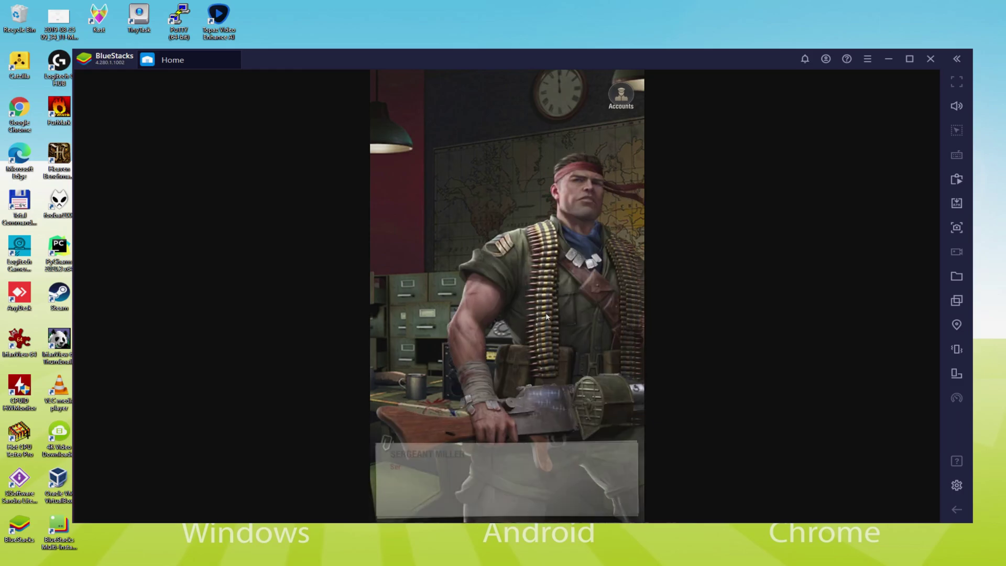
click(546, 312)
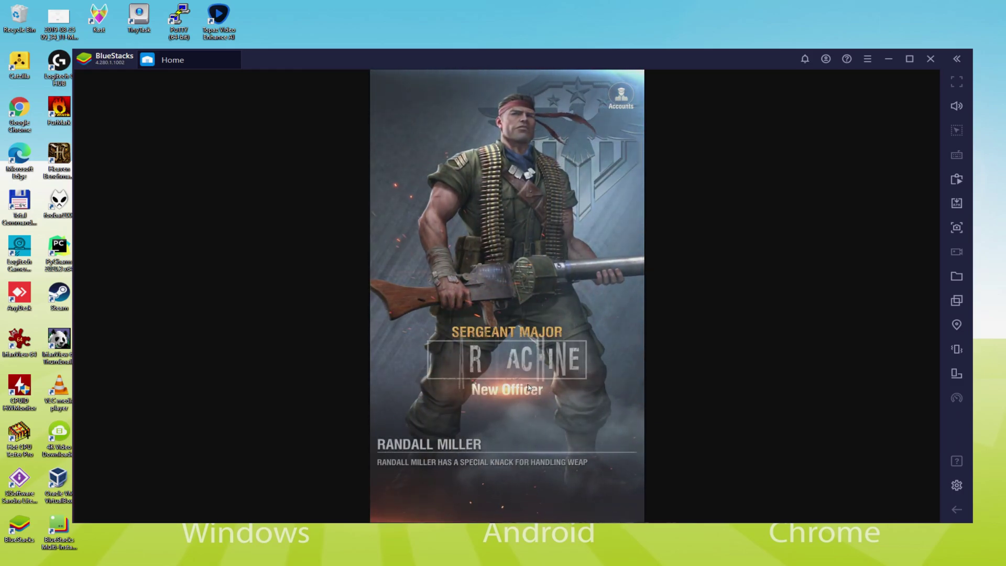
click(519, 390)
click(516, 355)
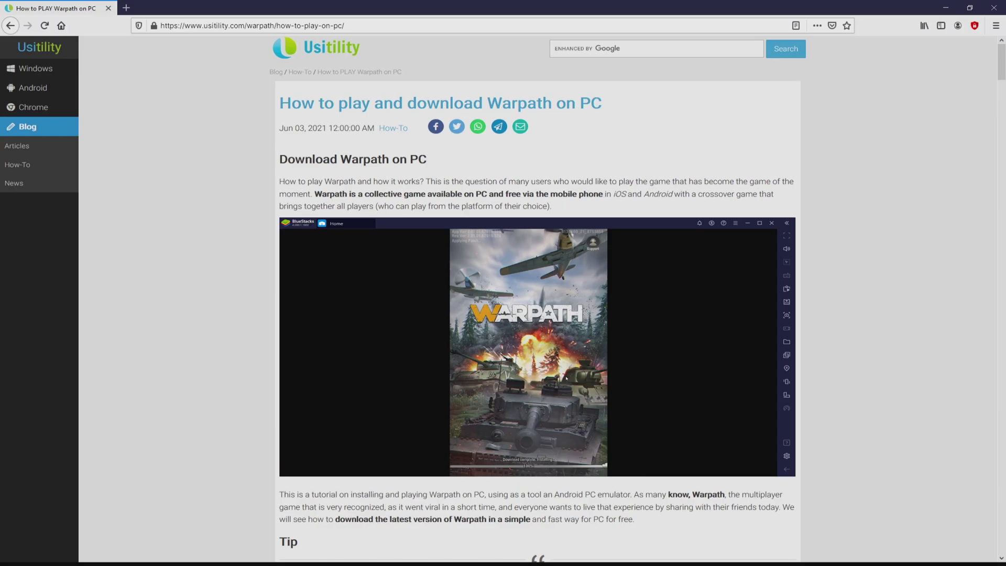
- Scroll the Usitility Warpath article down to the Download on PC button
scroll(538, 299, down, 4)
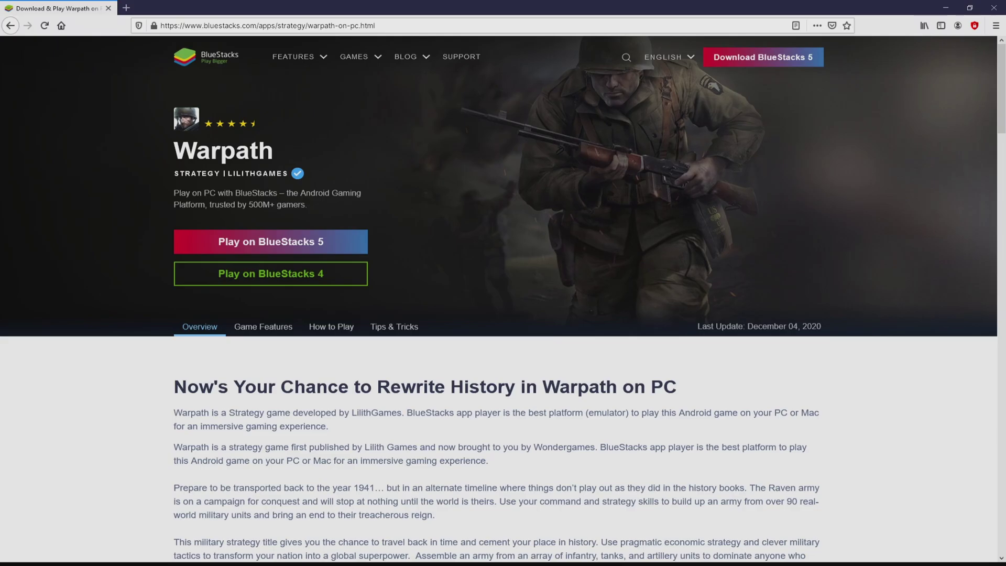
- Browse the Warpath page's Game Features, then download the BlueStacks installer from the top
scroll(503, 299, down, 20)
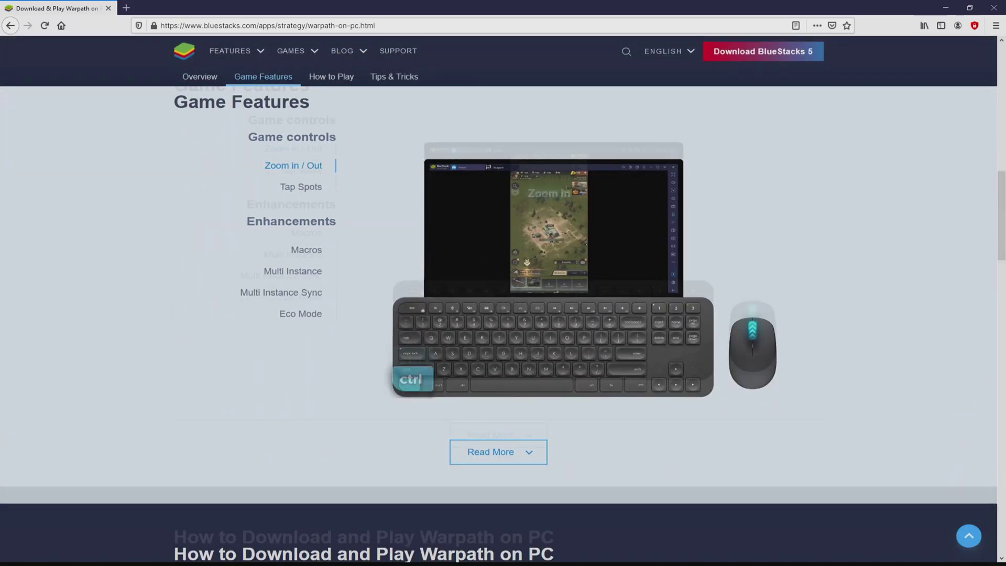
scroll(503, 299, up, 8)
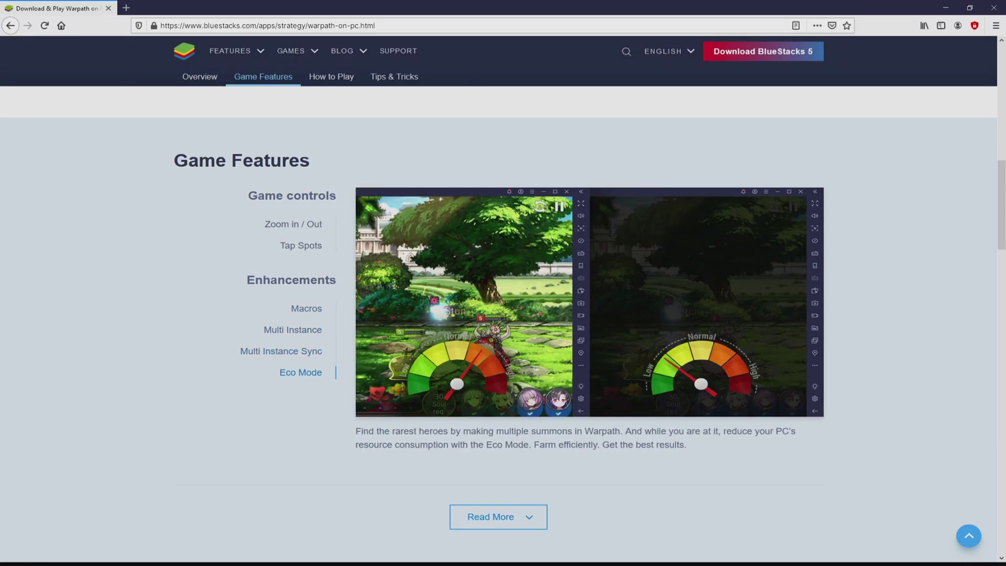
key(Home)
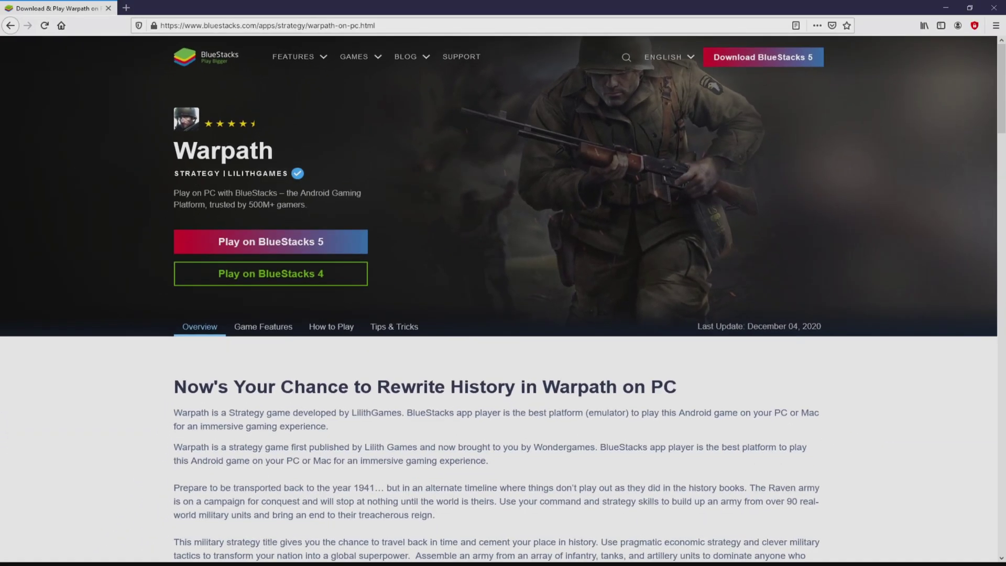
click(309, 242)
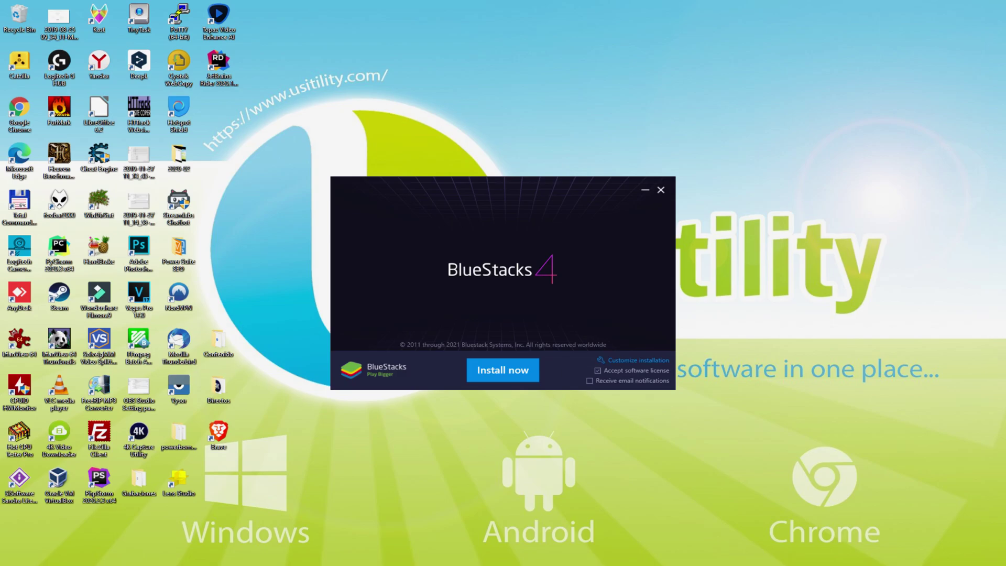
click(631, 360)
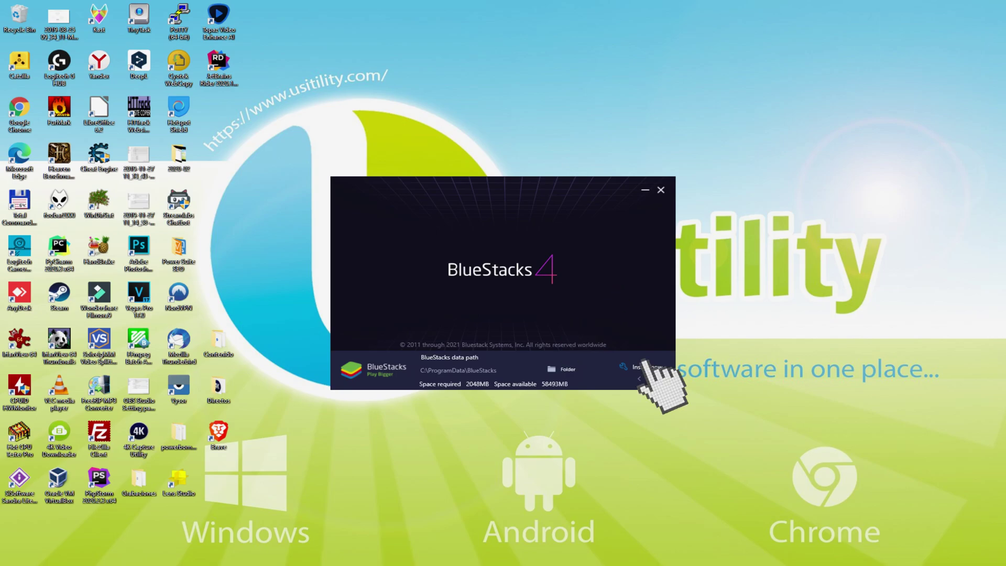
click(640, 370)
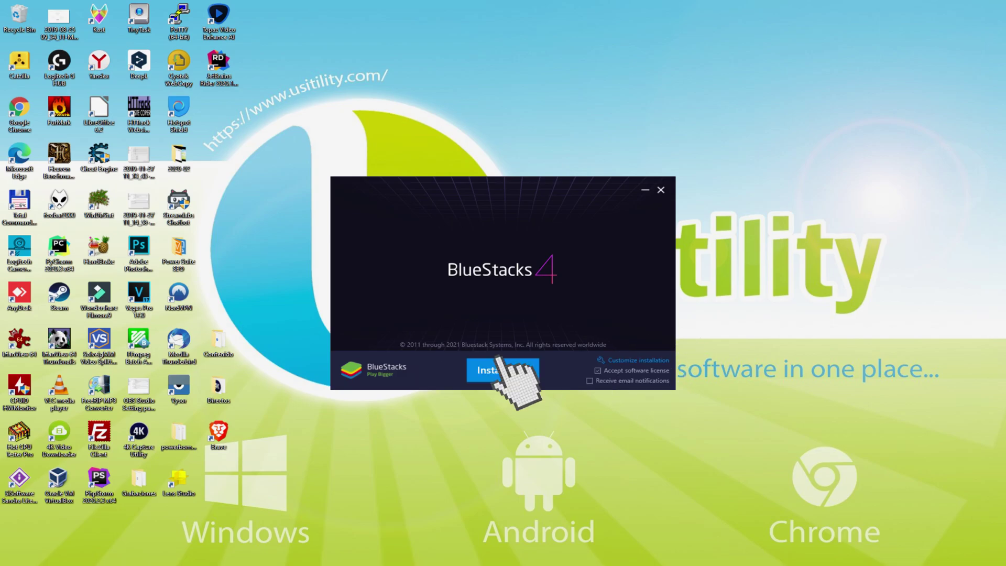
- Start the BlueStacks installation with Install now
click(502, 370)
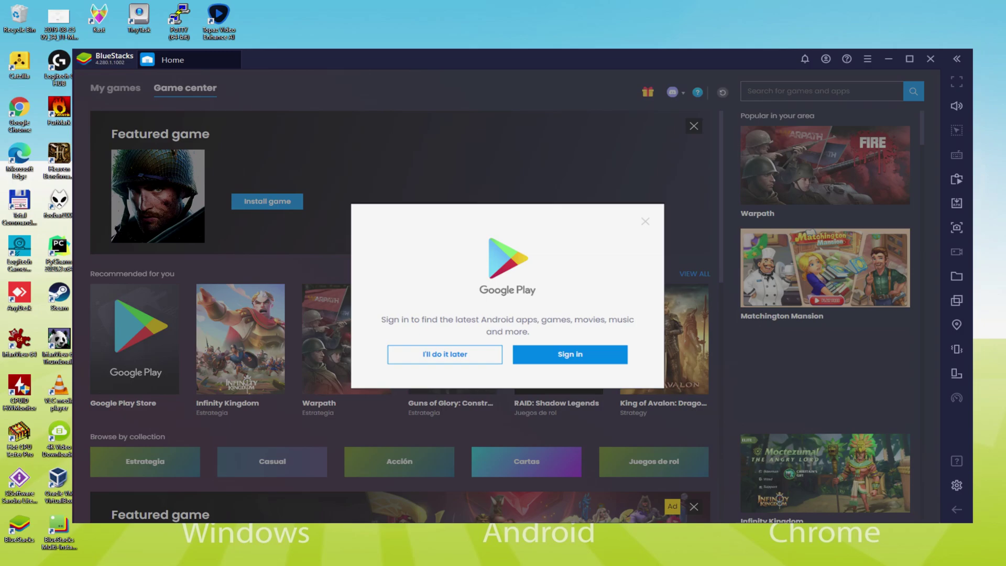
- Begin signing in to Google Play from the Game center prompt
click(570, 354)
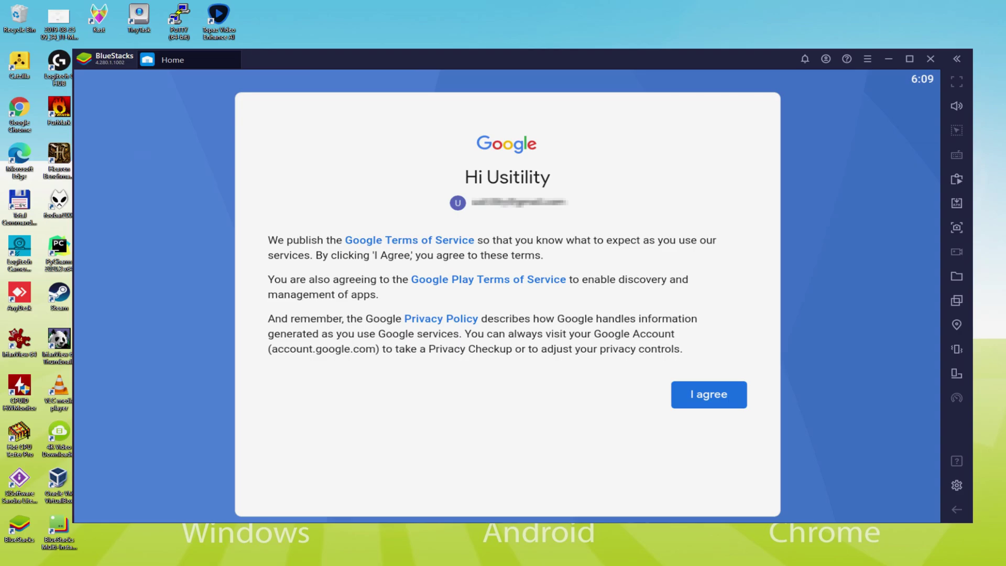
- Agree to Google's terms and accept services with Back up to Google Drive switched off
click(697, 393)
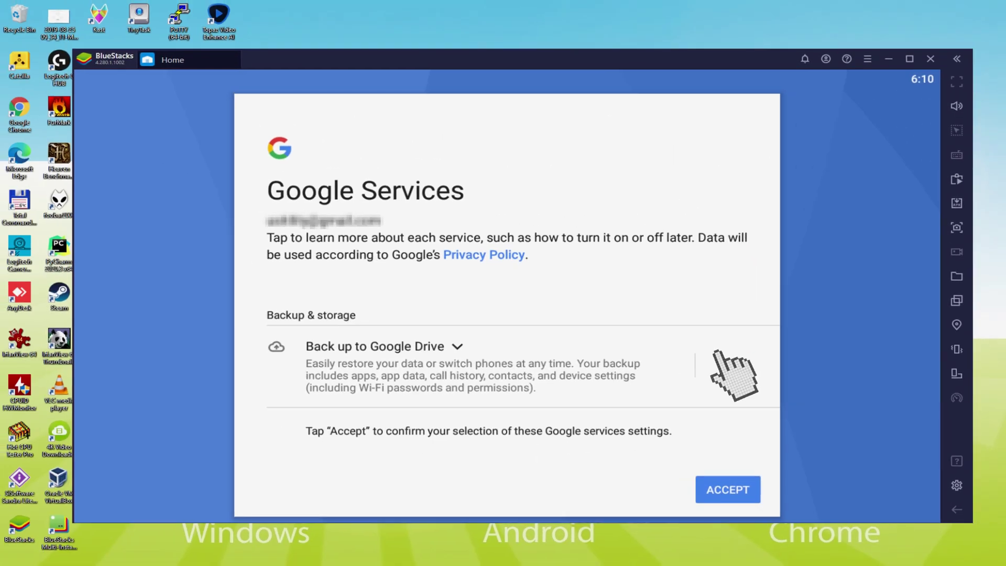
click(726, 366)
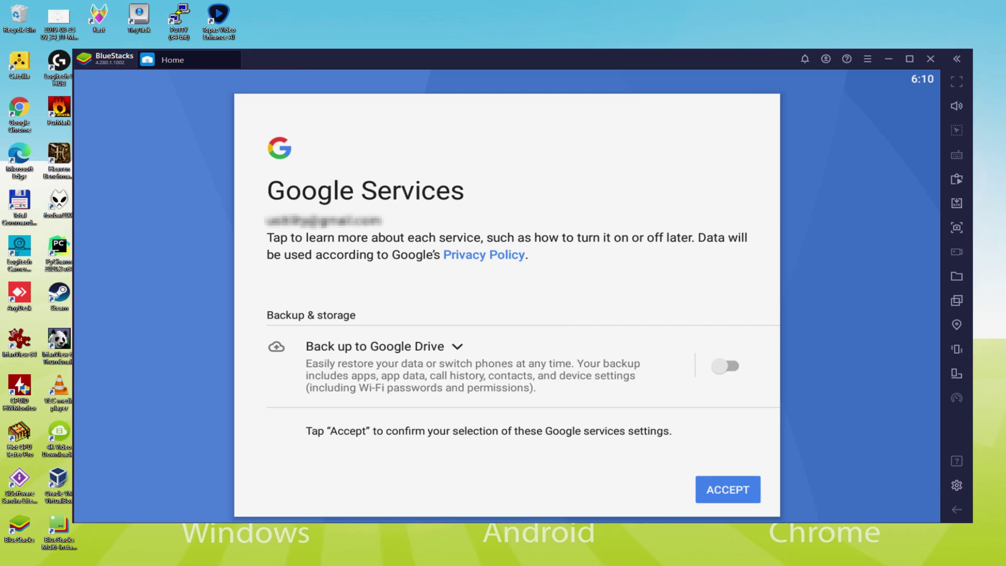
click(721, 487)
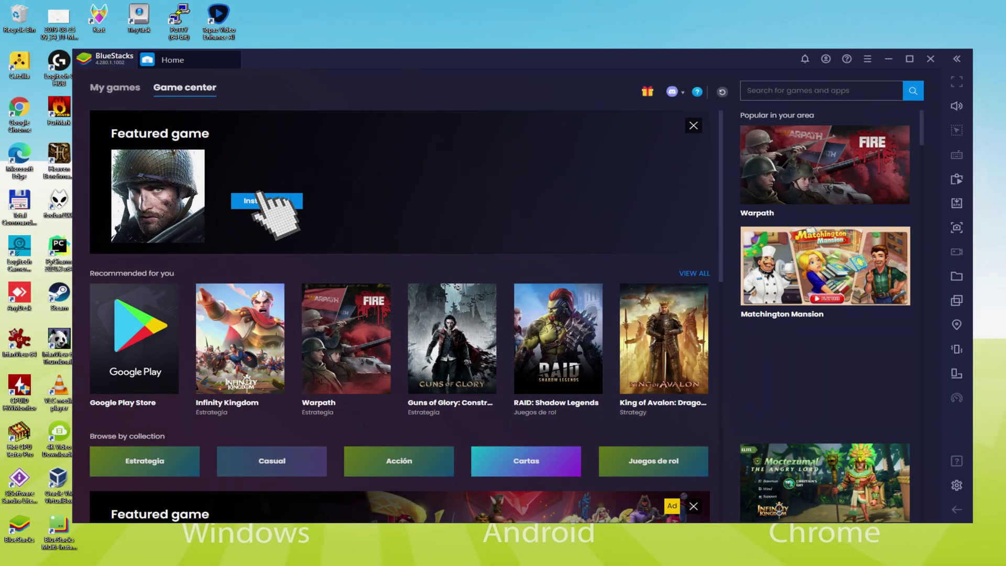
- Install the featured Warpath from Google Play, then return to Game center
click(261, 199)
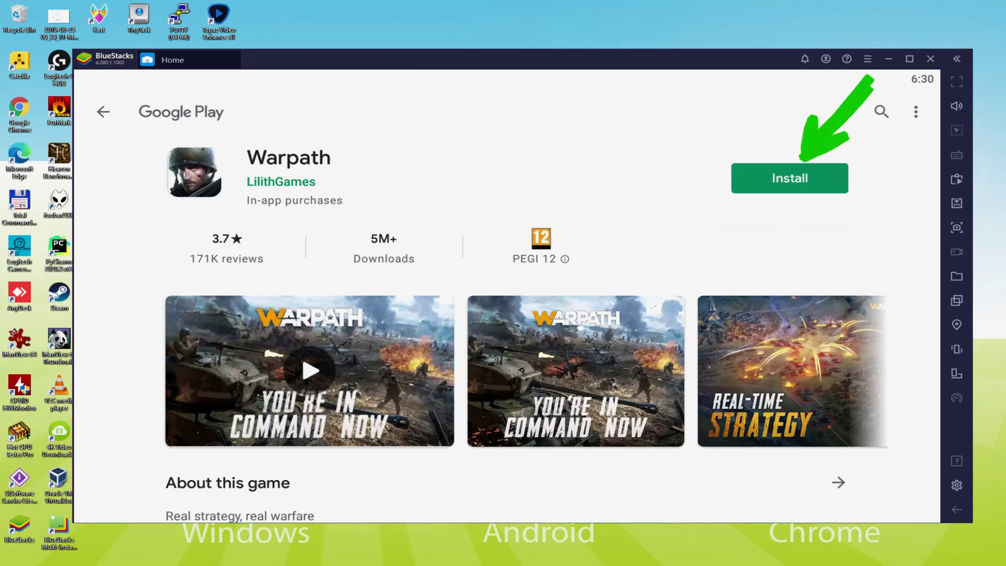
click(807, 178)
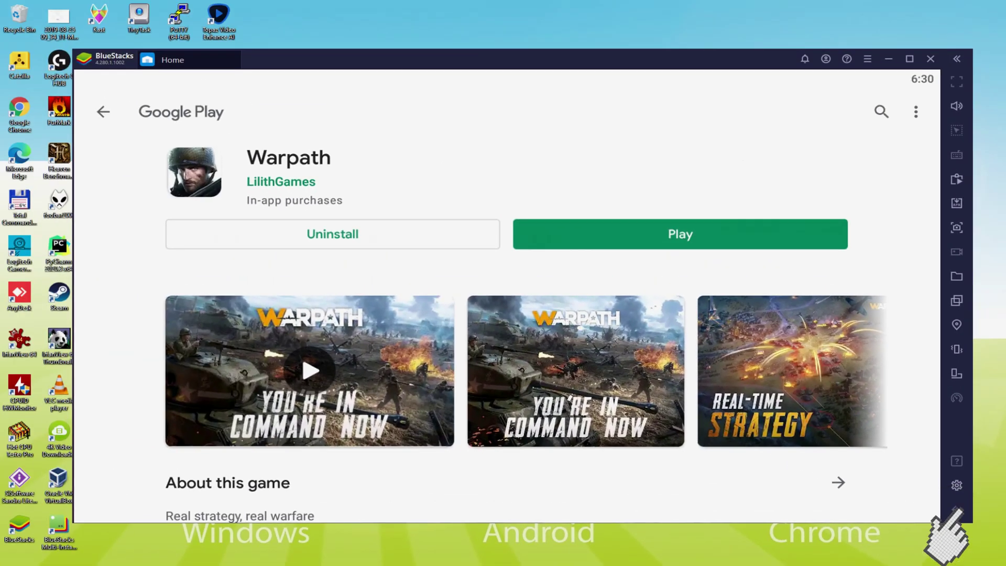
click(957, 509)
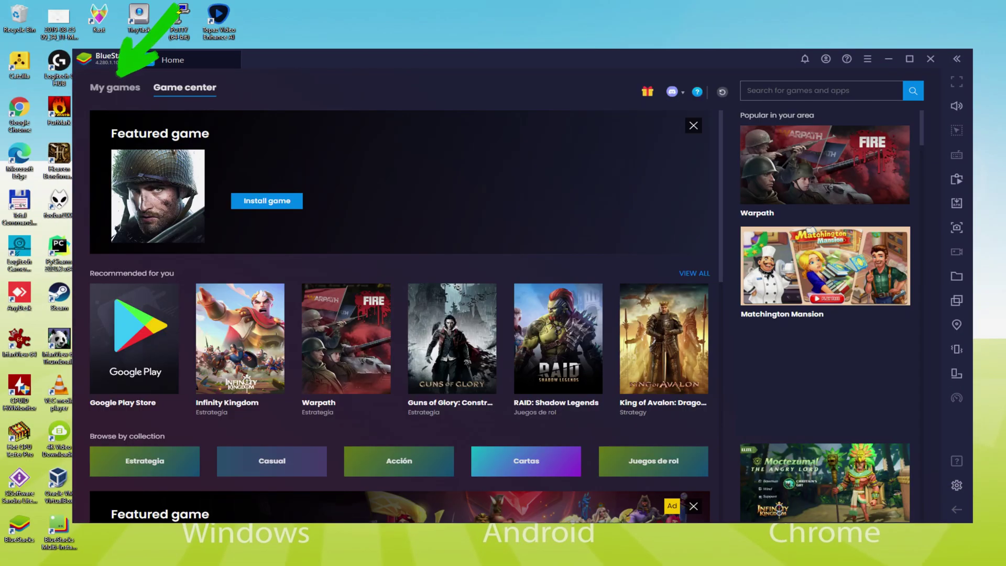
- Launch Warpath from My games and advance Sergeant Miller's prologue dialogue
click(113, 87)
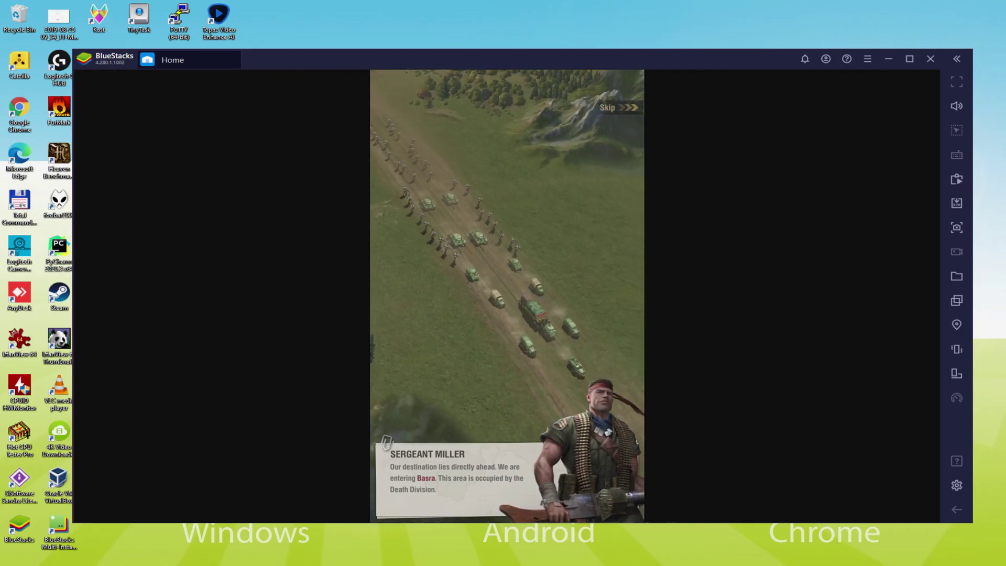
click(621, 412)
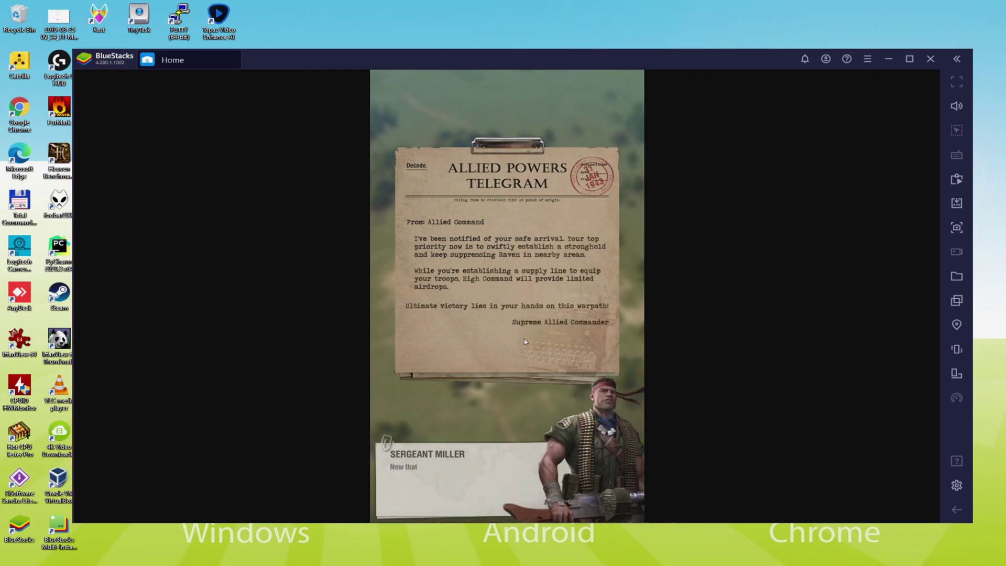
- Close the Allied Powers Telegram to continue the prologue
click(510, 449)
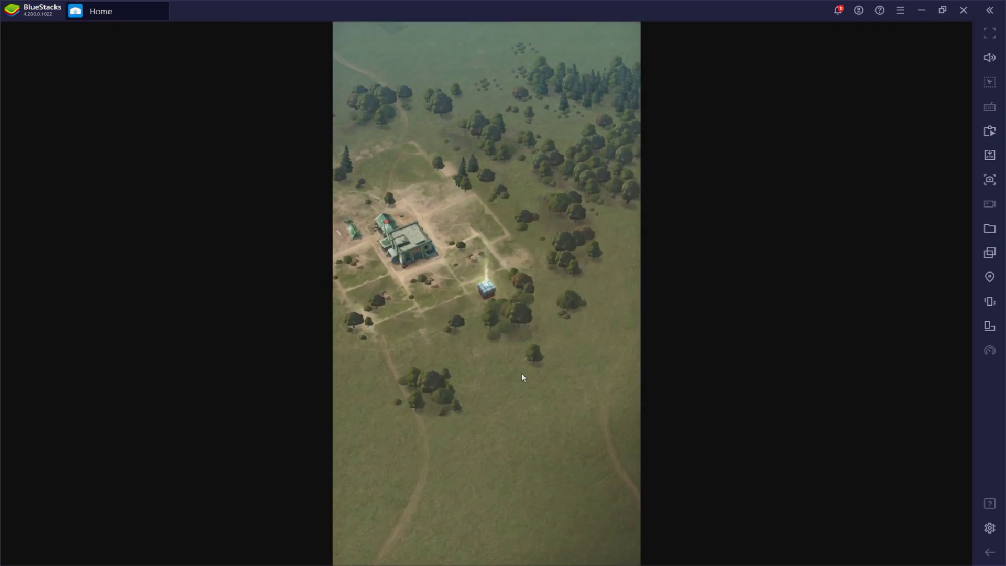
- Collect the glowing airdropped supply crate beside the base
click(487, 350)
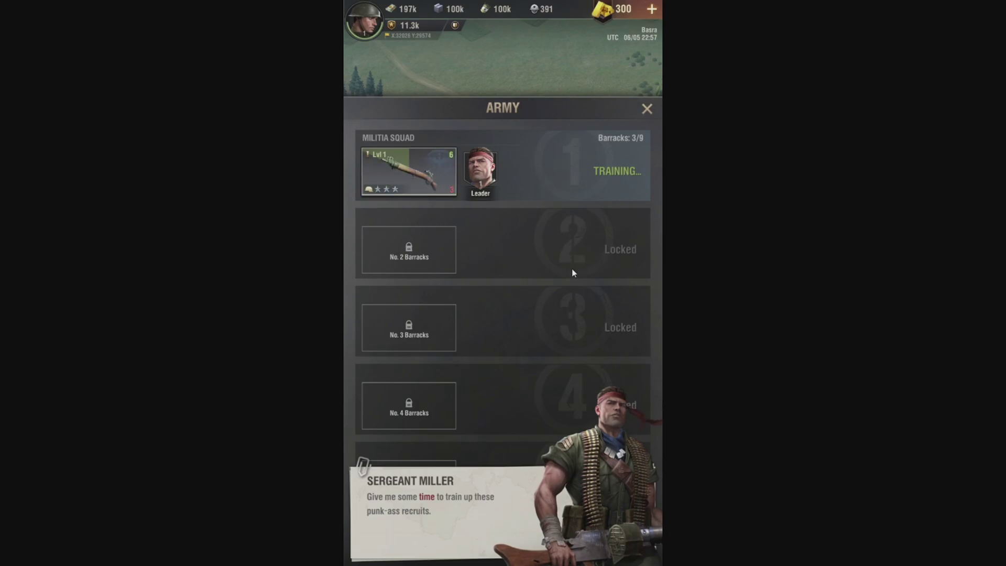
- Close the Army panel so the trained Militia Squad appears beside the base
click(646, 108)
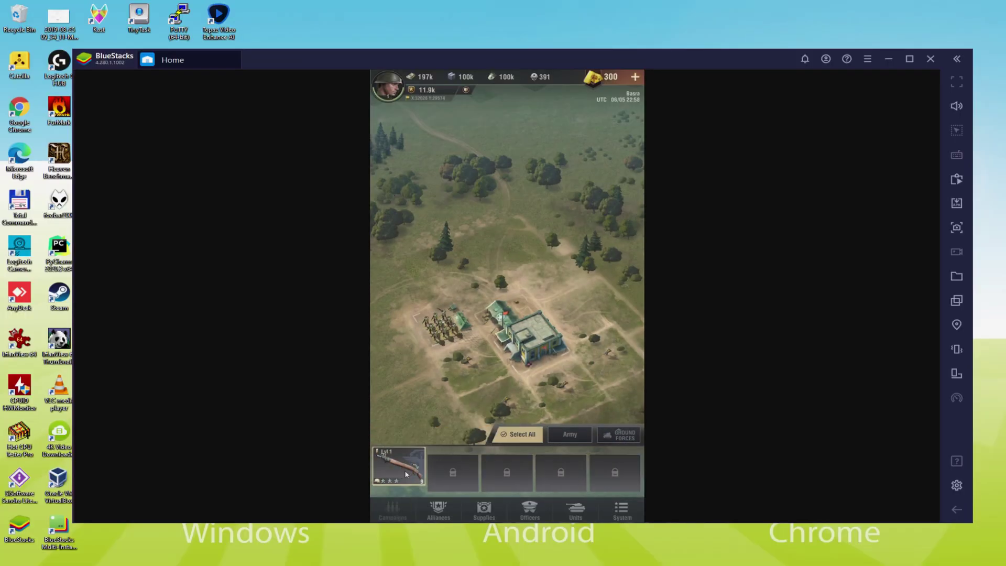
- Send the Militia Squad from the bottom bar to attack the Lvl 1 Patrol
click(513, 293)
click(507, 345)
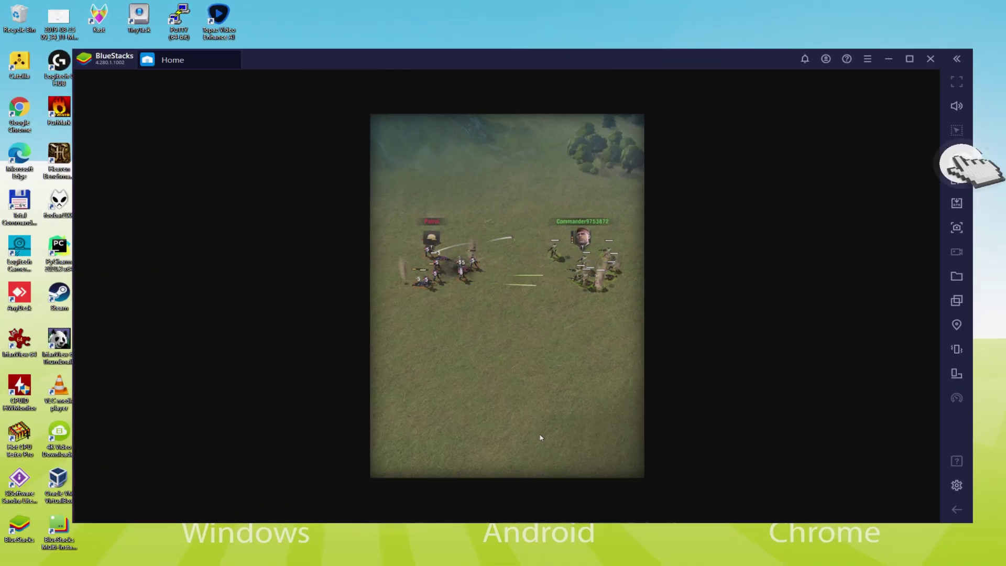
click(962, 162)
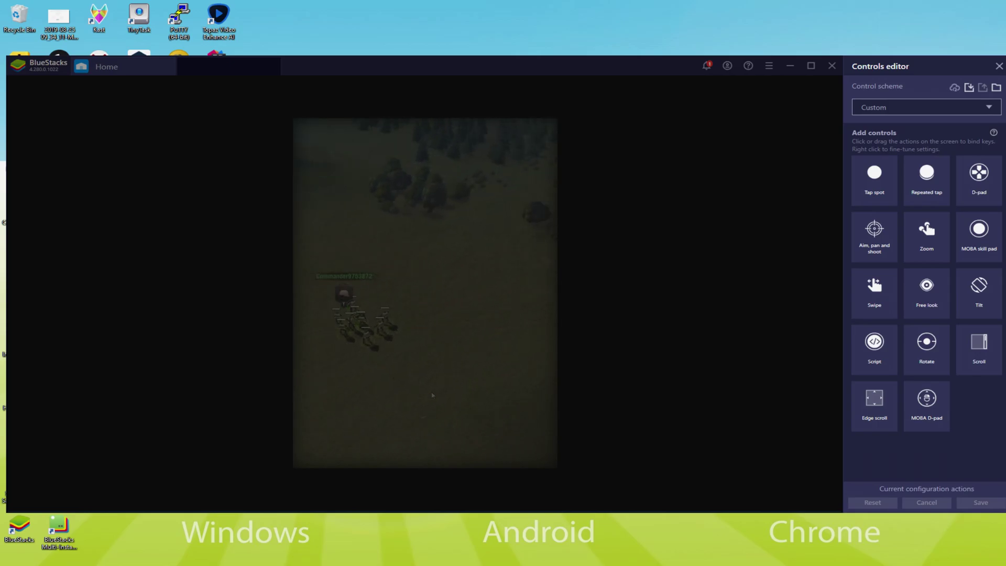
key(Escape)
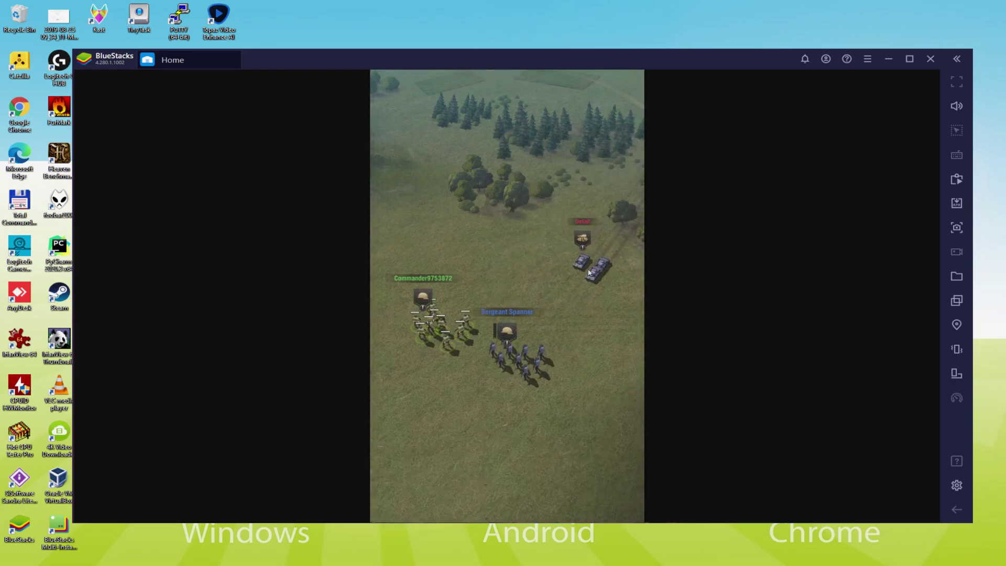
- Dismiss the commander's battle dialogue and close the BlueStacks Settings dialog
click(545, 443)
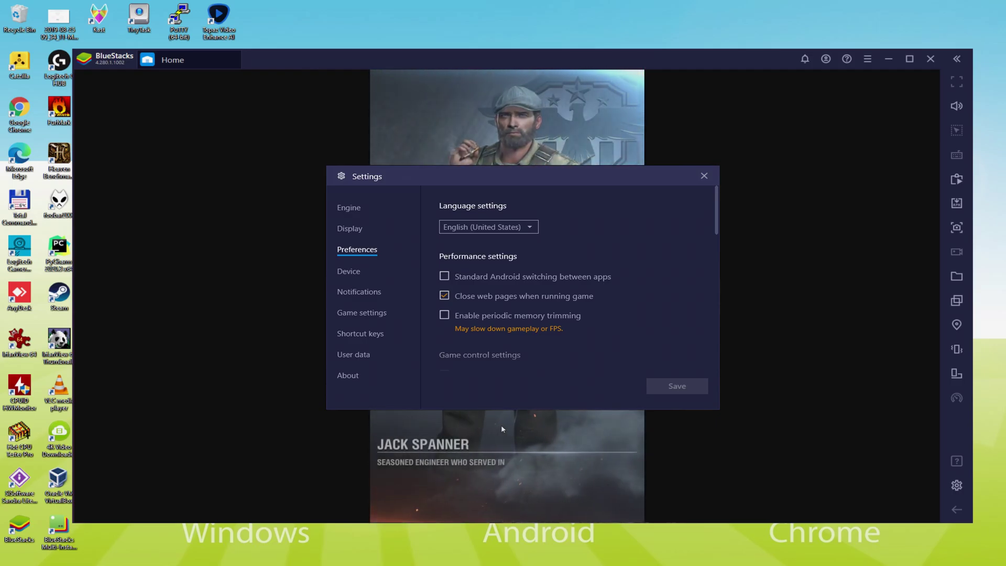
click(503, 425)
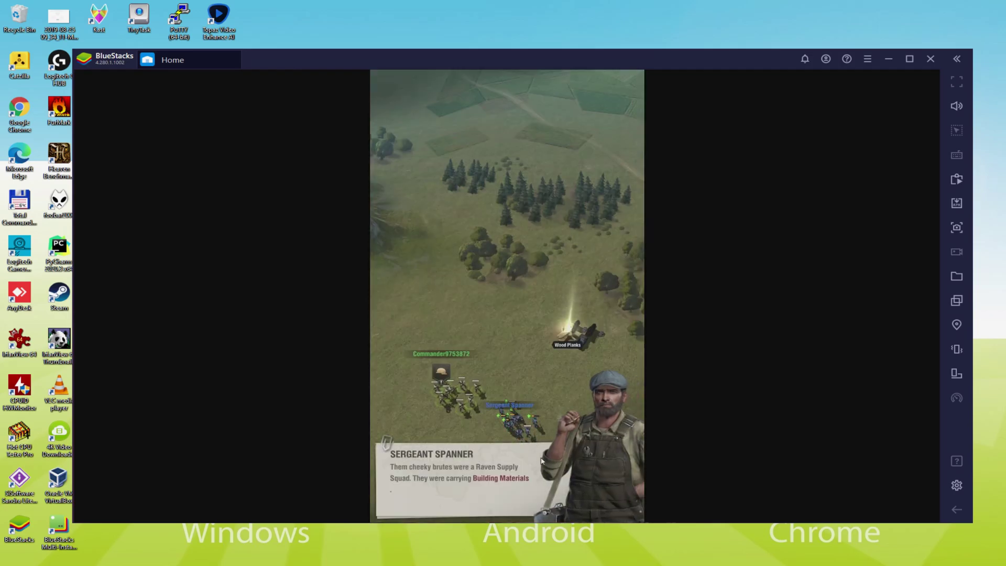
- Clear Sergeant Spanner's building-materials dialogue and build No. 2 Basic Barracks on the vacant site
click(542, 461)
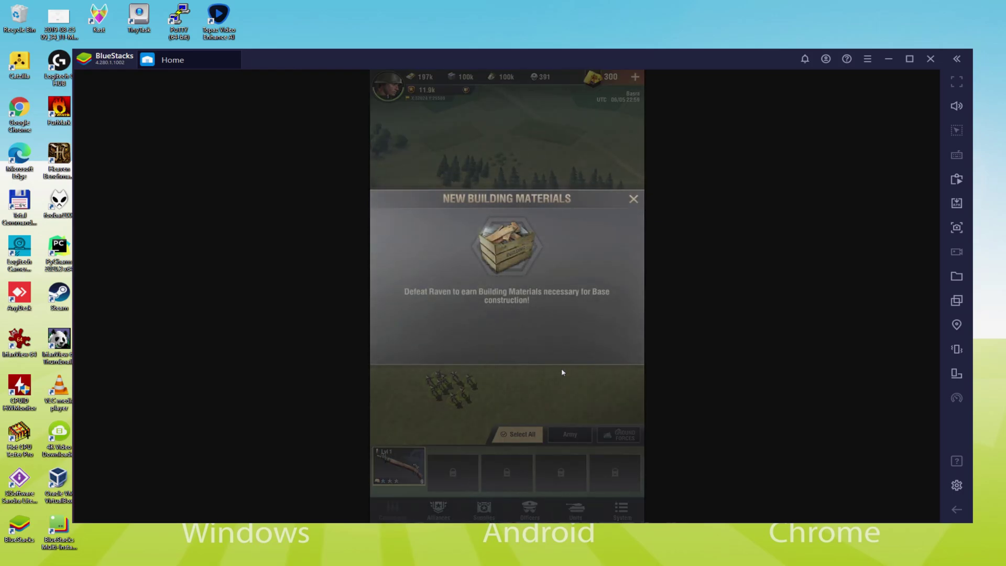
click(529, 376)
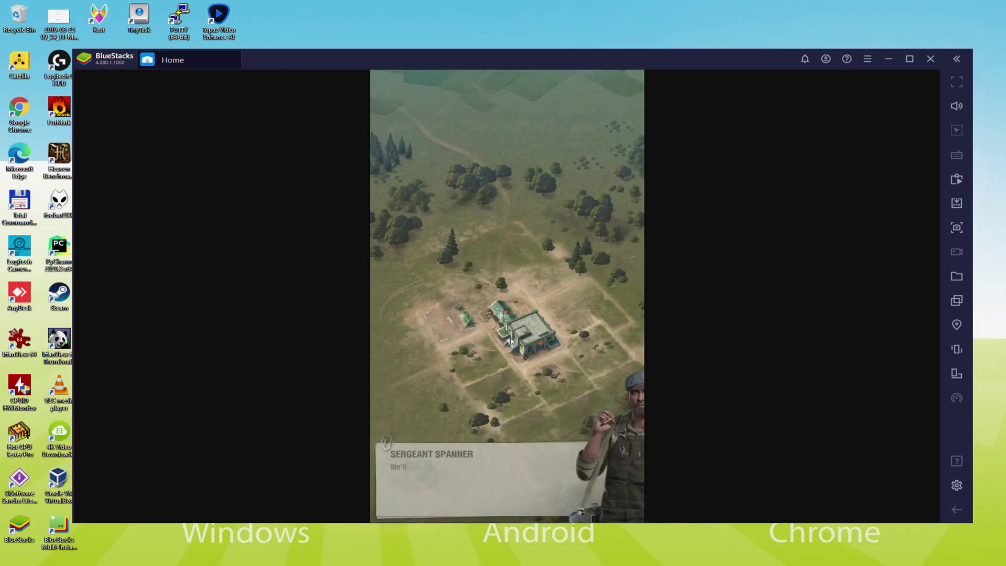
click(532, 384)
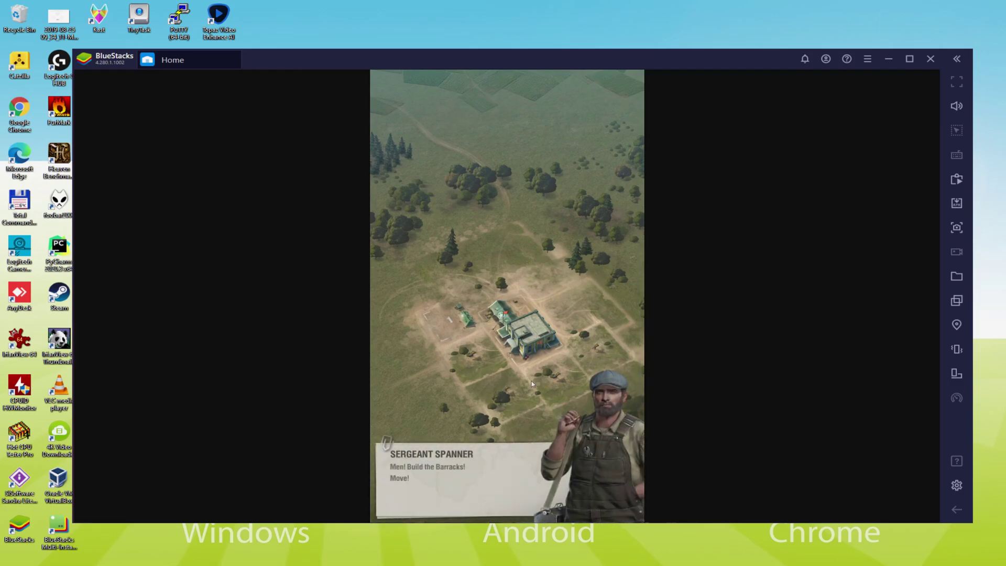
click(473, 357)
click(479, 386)
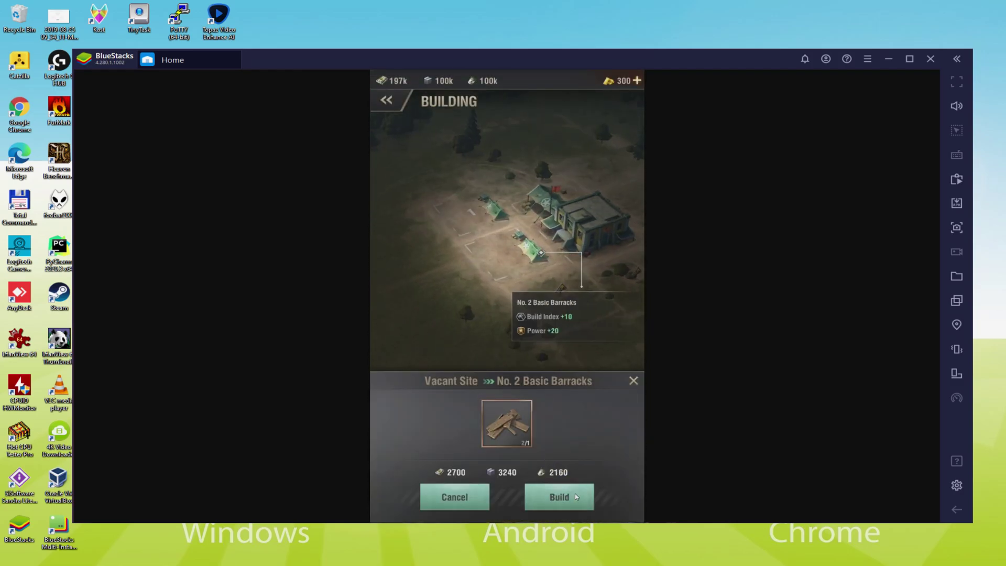
click(577, 497)
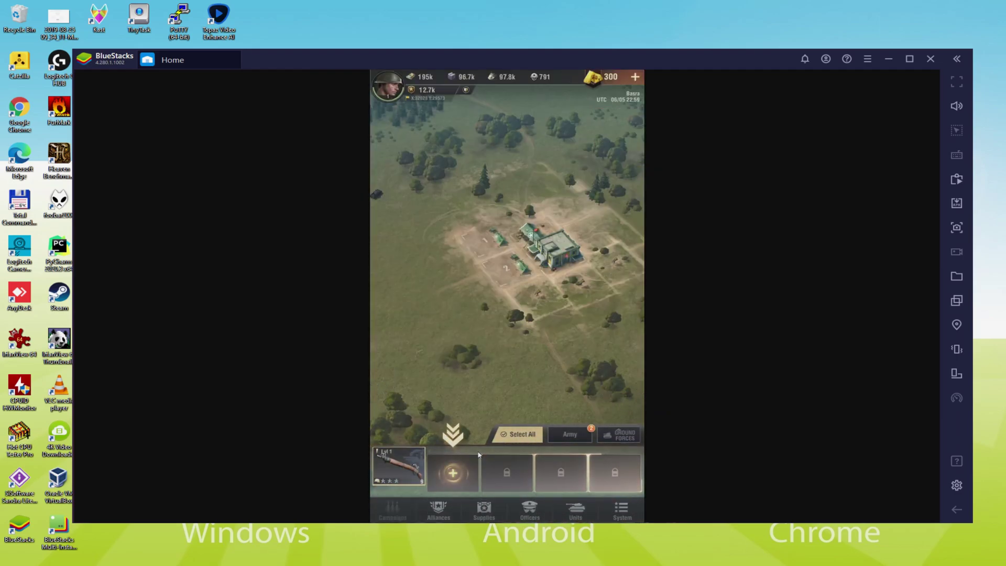
- Deploy the M2 Medium Tank and Sergeant Spanner as leader into No. 2 Barracks
click(455, 471)
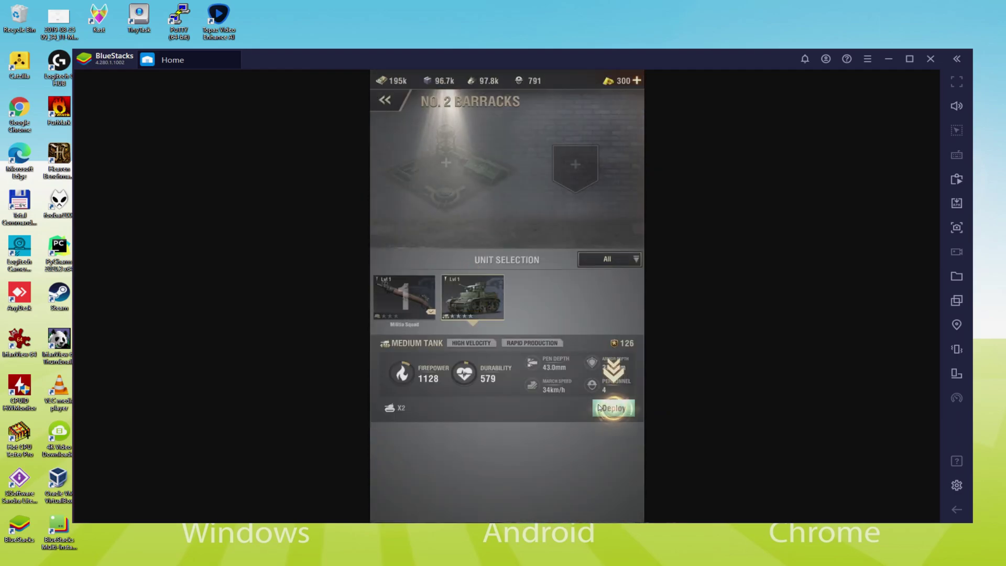
click(599, 407)
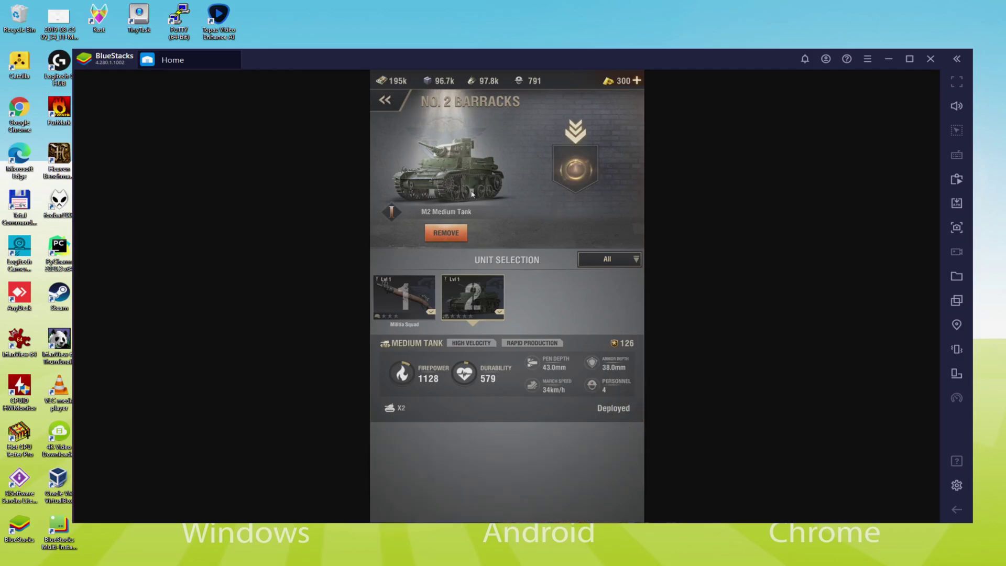
click(579, 187)
click(458, 316)
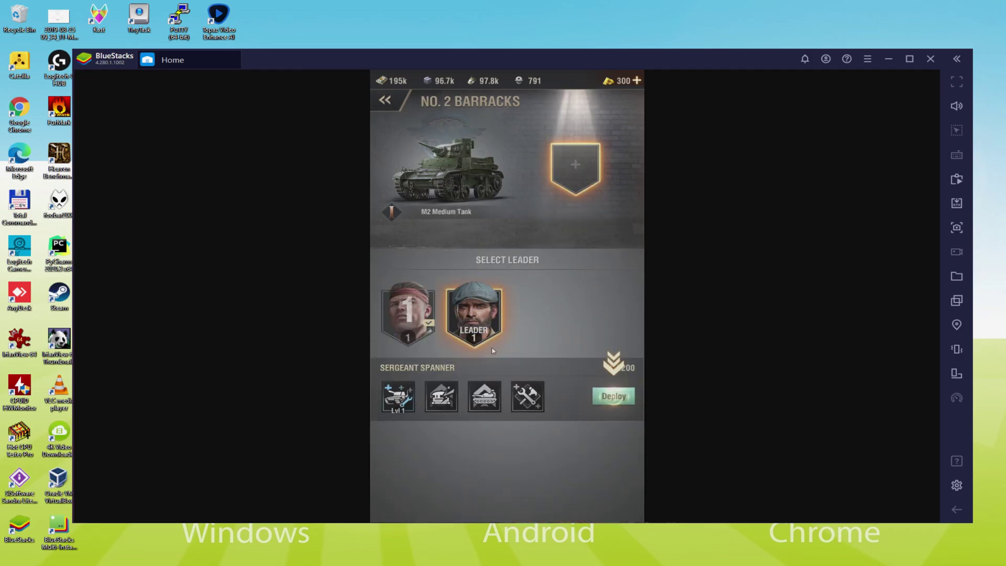
click(606, 397)
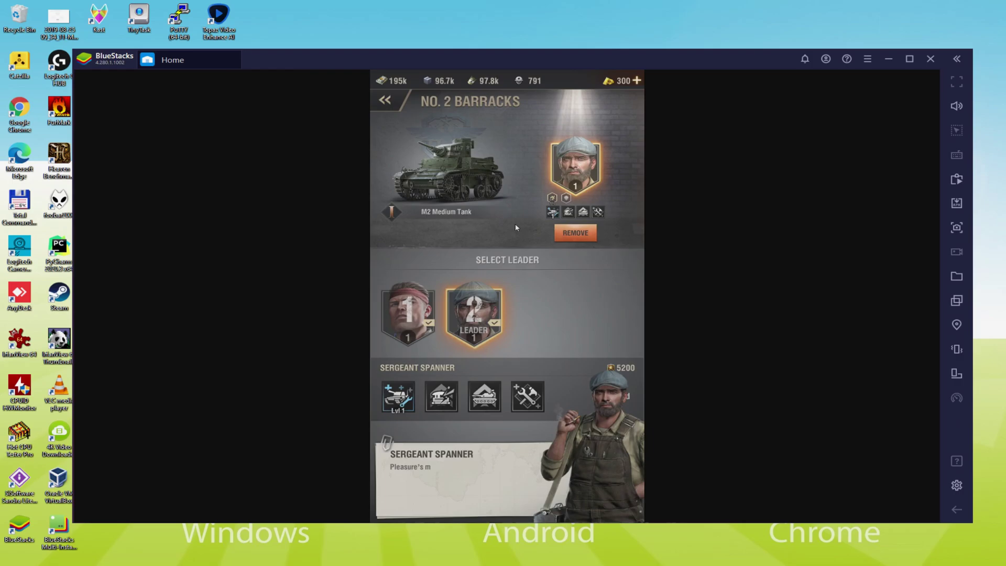
click(507, 266)
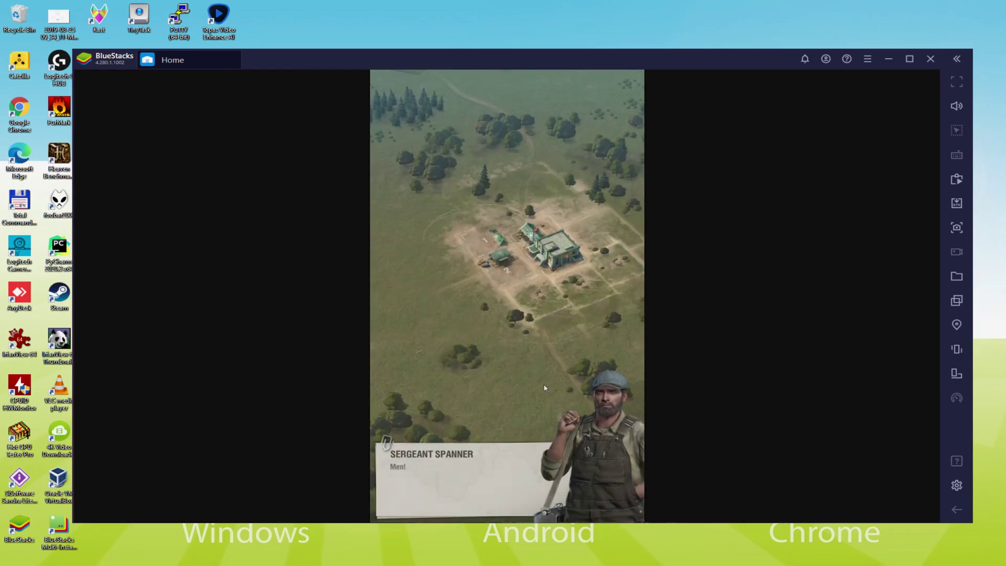
click(542, 439)
- Start training M2 Medium Tanks from the Army overview, then close it
click(572, 425)
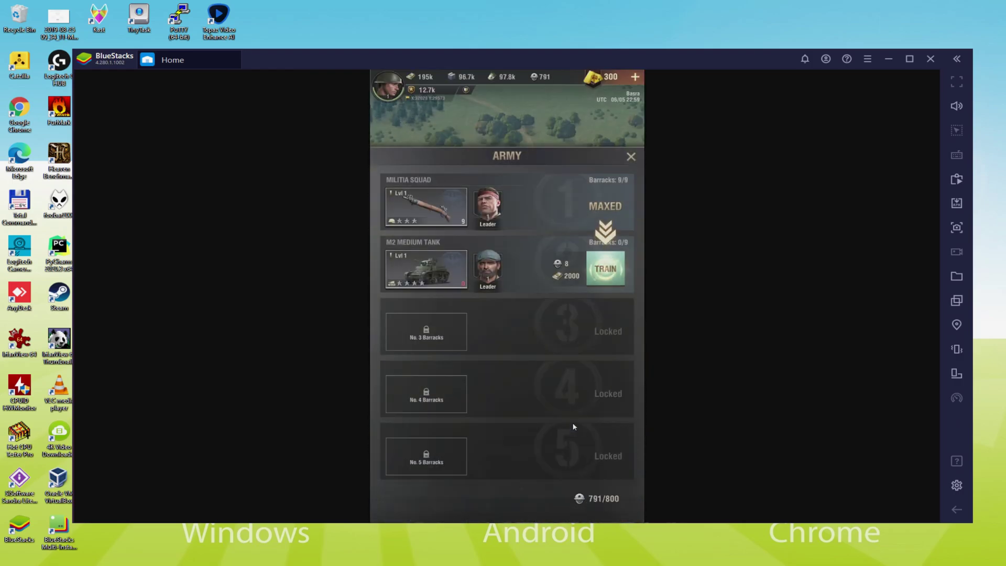
click(616, 270)
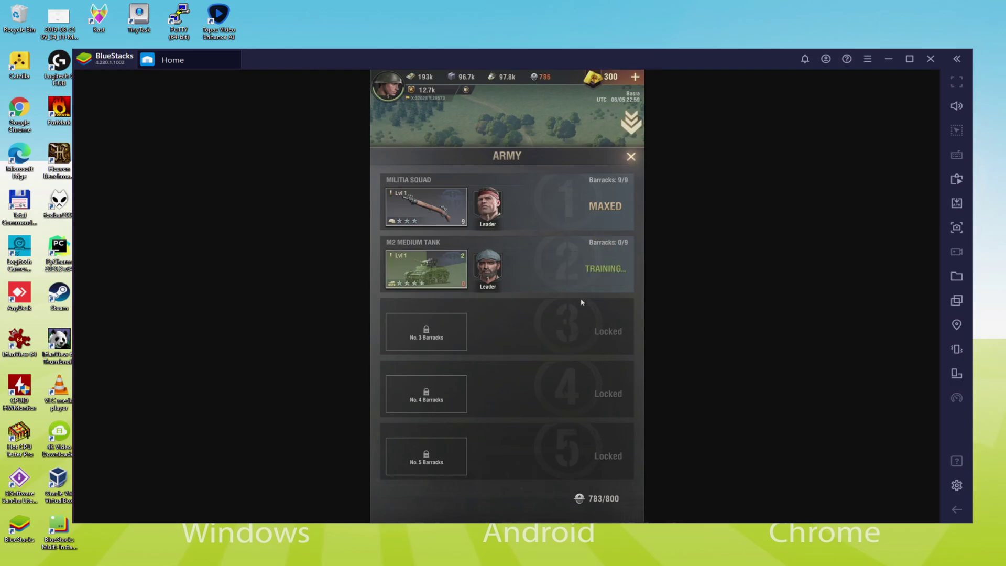
click(631, 155)
- Clear the Chapter 1 intro and unlock notice, then view the Chapter 1 objectives
click(529, 414)
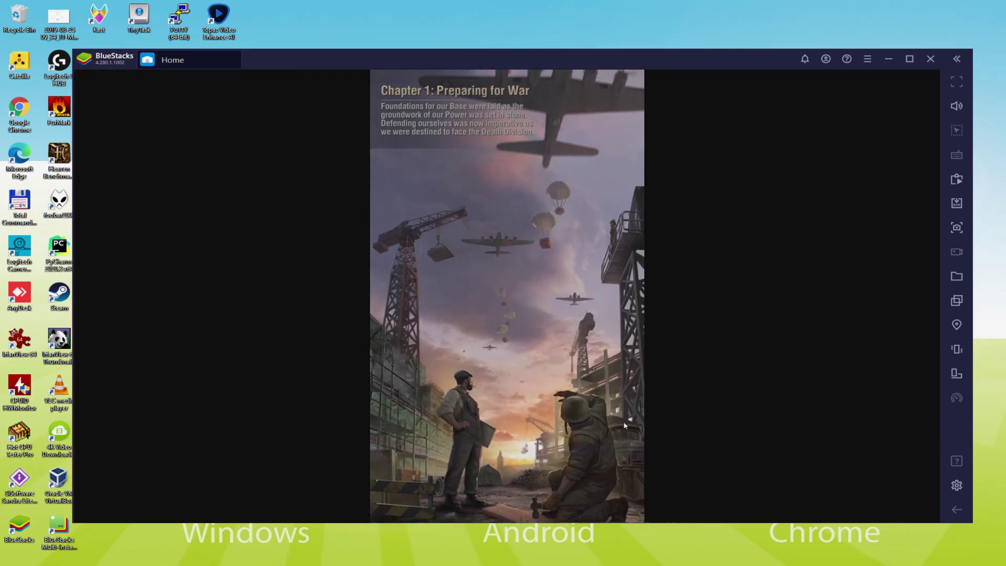
click(540, 411)
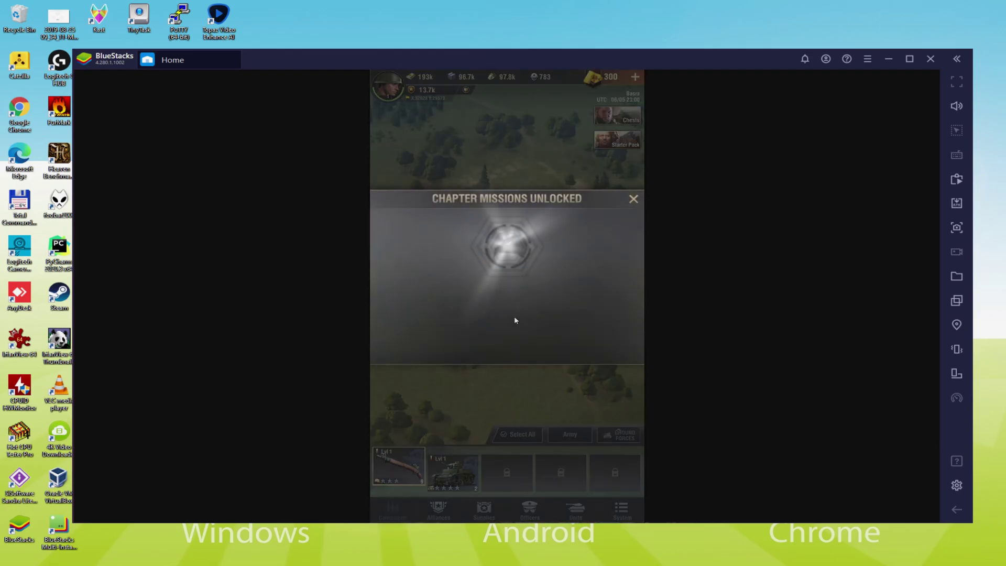
click(514, 328)
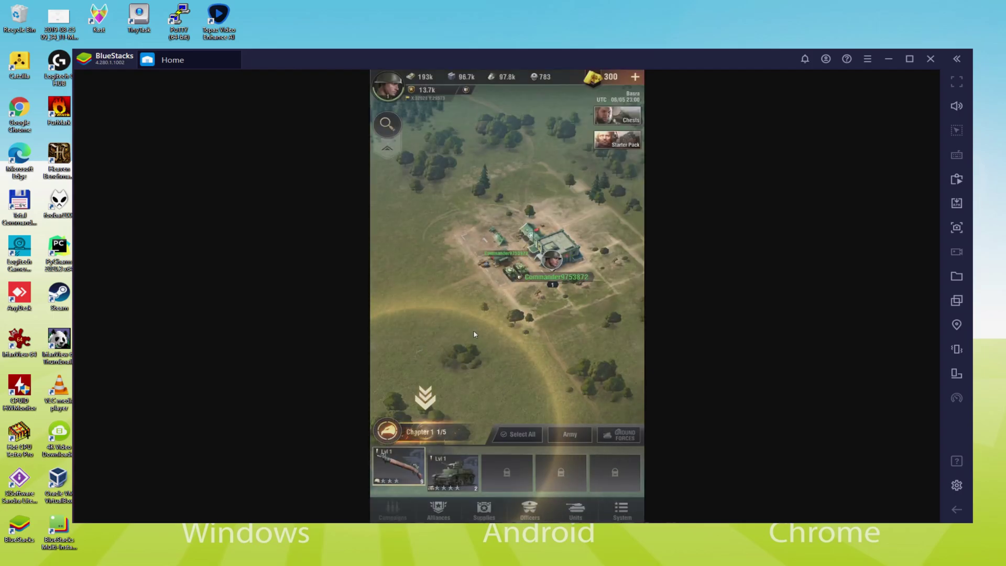
click(446, 431)
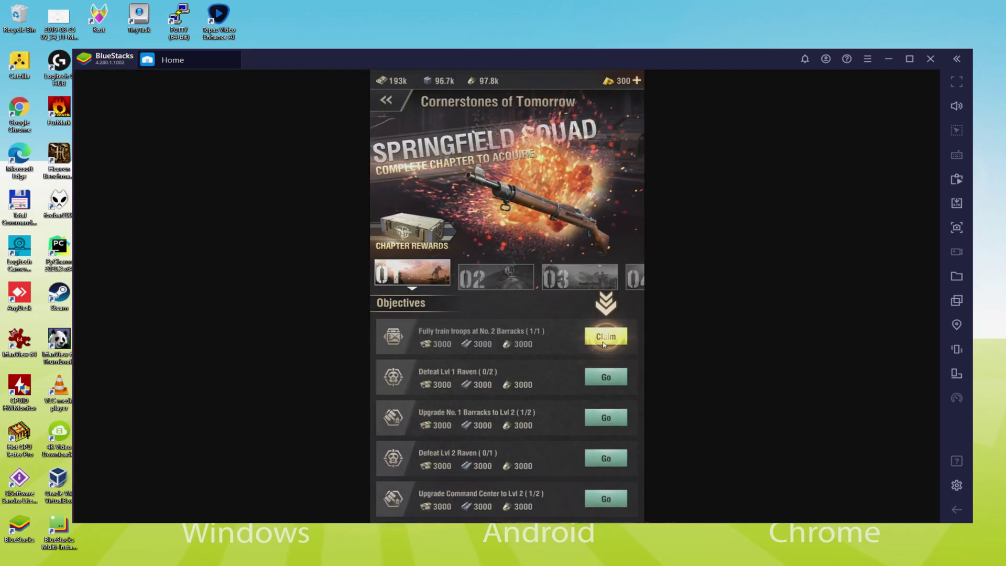